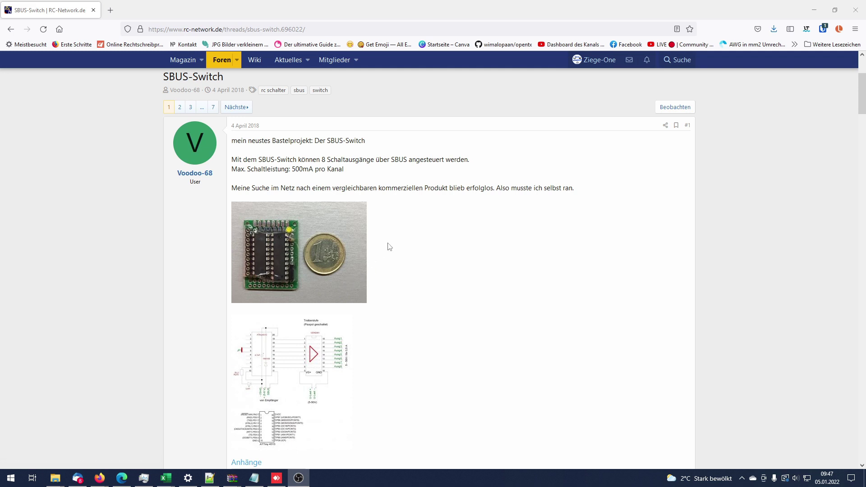
# - Review the SBUS-Switch thread's opening post with its board photo, circuit diagram and PDF attachment, and open the thread's page 7
pyautogui.scroll(-2, 406, 263)
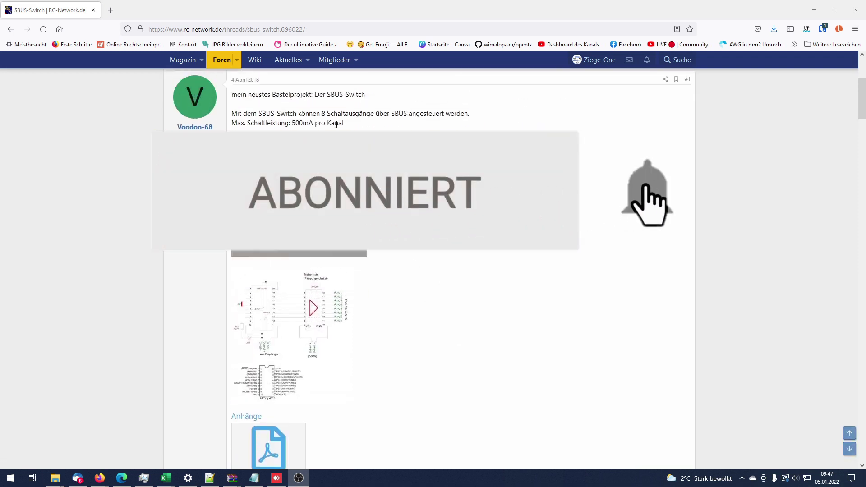
pyautogui.scroll(2, 416, 264)
pyautogui.scroll(-4, 435, 205)
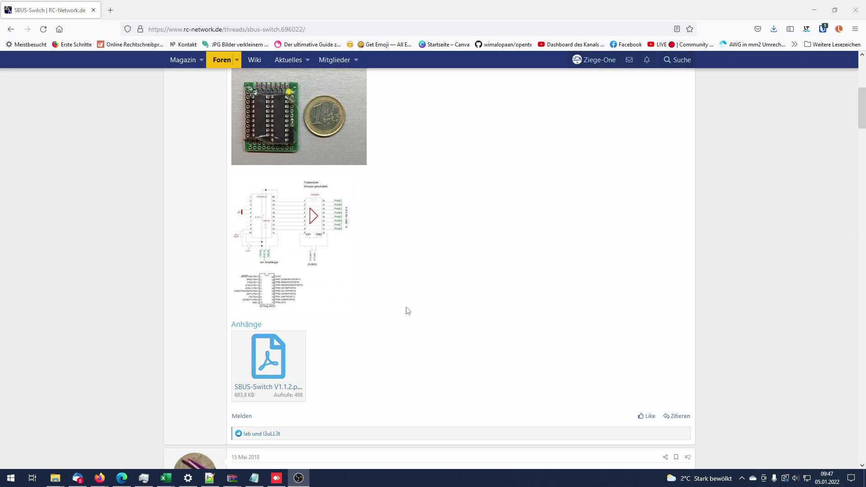
pyautogui.scroll(1, 399, 287)
pyautogui.scroll(3, 399, 286)
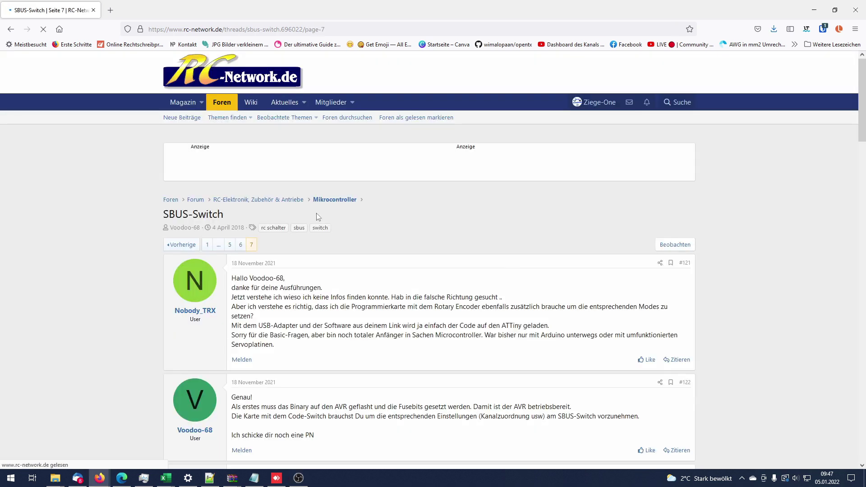
# - Examine post #123 on the current version 2.4.1, including its feature list and the PDF and zip attachments
pyautogui.scroll(-3, 319, 219)
pyautogui.scroll(-3, 341, 240)
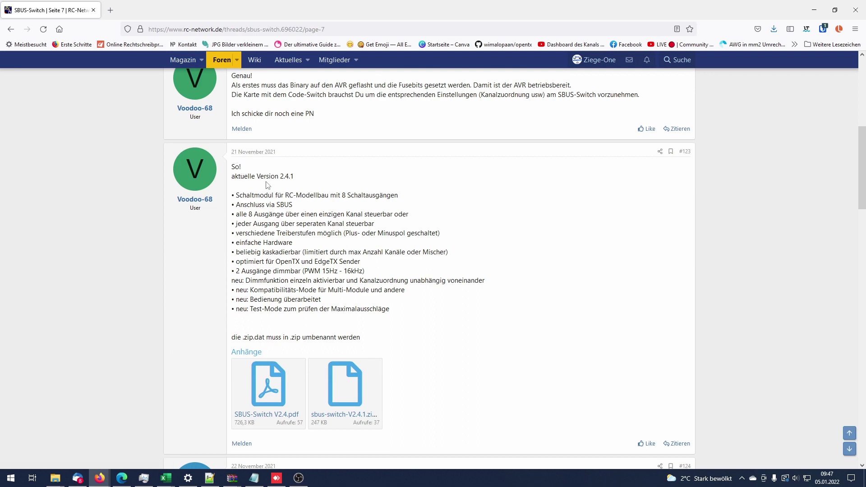
pyautogui.scroll(-6, 362, 224)
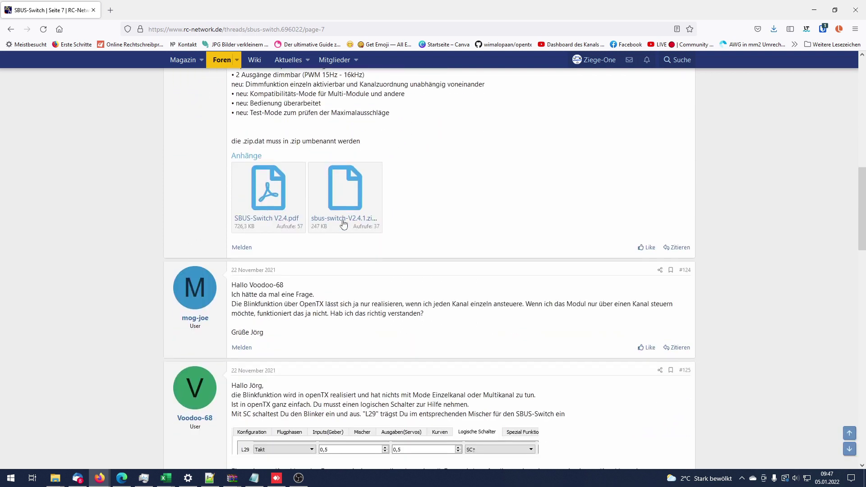
pyautogui.scroll(6, 264, 234)
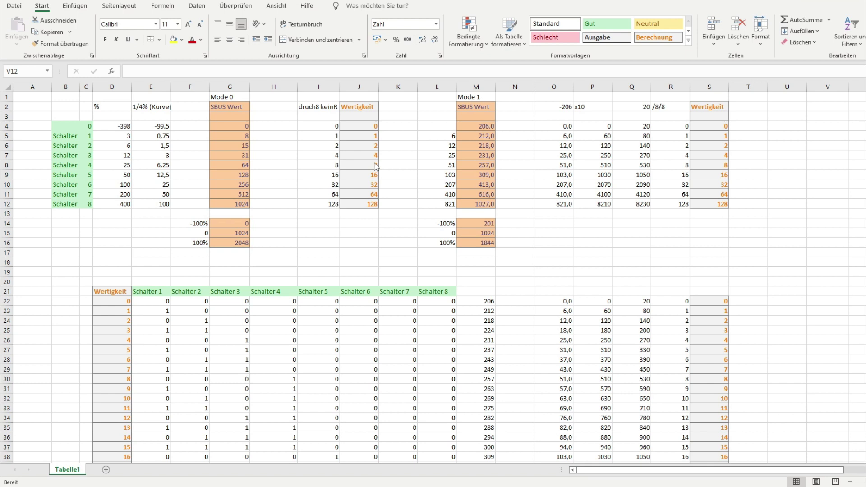
# - In the Excel sheet, highlight the Mode 0 Wertigkeit values of Schalter 1 to 8 in J5:J12, and clear the selection
pyautogui.click(372, 135)
pyautogui.moveTo(371, 135); pyautogui.dragTo(371, 204)
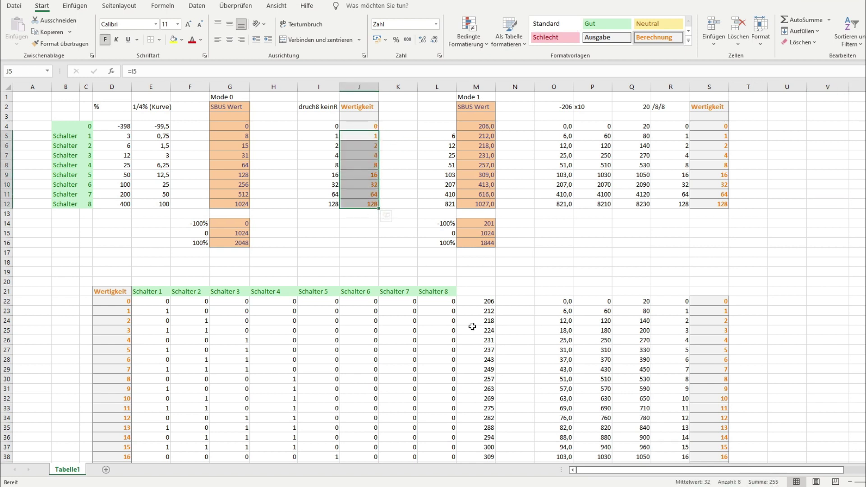
pyautogui.click(368, 230)
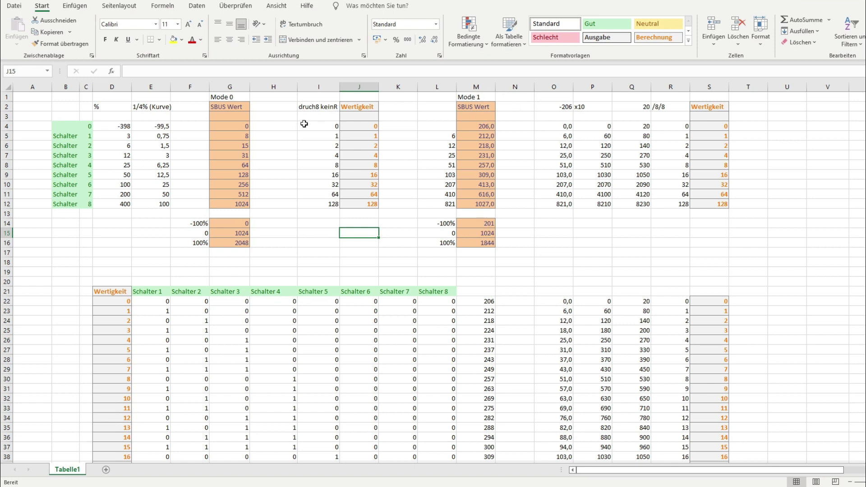
# - Compare the SBUS range values for Mode 0 in G15:G16 with the Mode 1 endpoints in M14 and M16
pyautogui.click(235, 233)
pyautogui.click(234, 253)
pyautogui.press('Up')
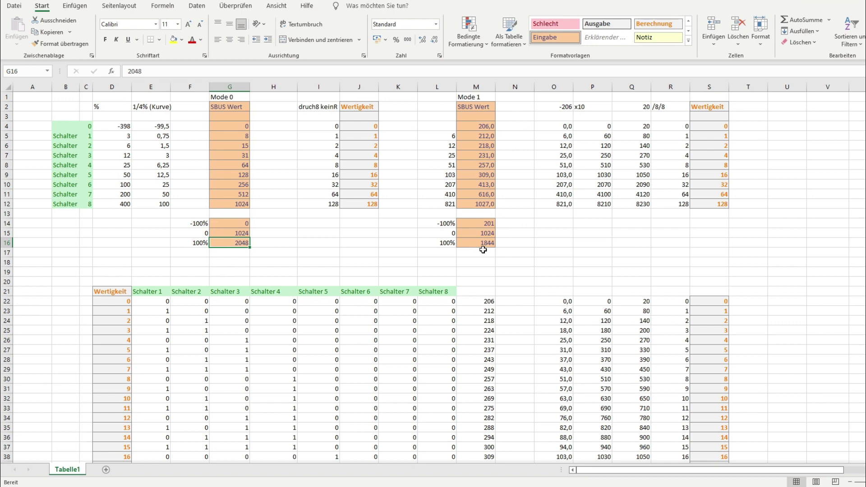
pyautogui.click(489, 225)
pyautogui.click(490, 244)
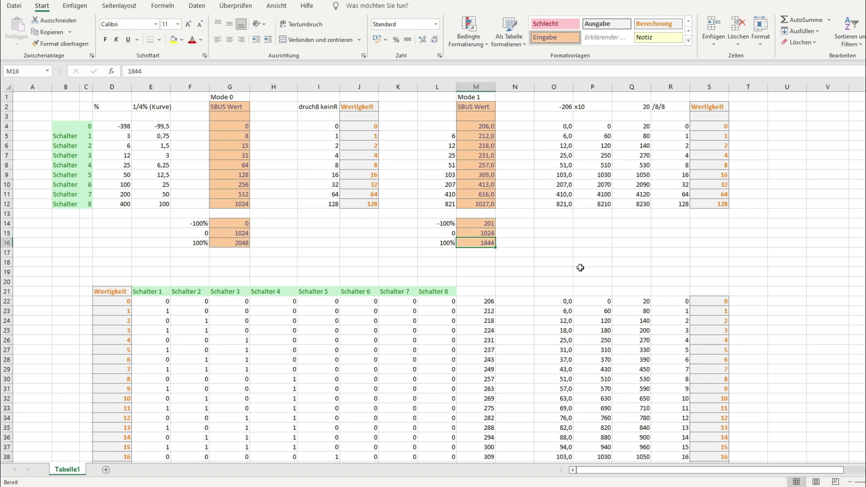
pyautogui.click(273, 117)
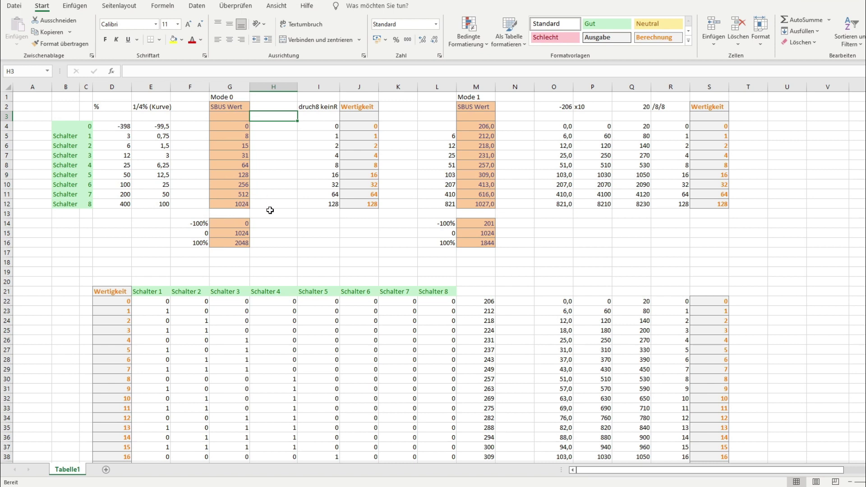
pyautogui.click(233, 242)
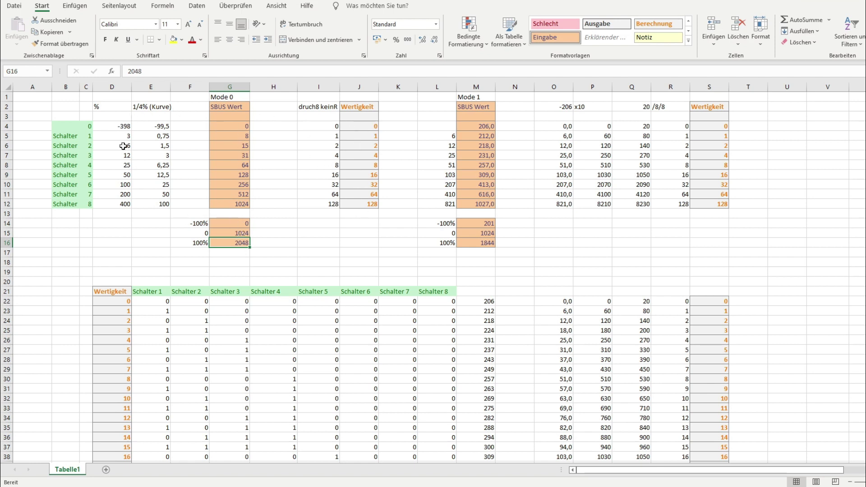
# - Go through the Mode 0 Wertigkeit values switch by switch in column J, starting with Schalter 1
pyautogui.click(374, 134)
pyautogui.click(371, 145)
pyautogui.click(371, 154)
pyautogui.click(373, 166)
pyautogui.click(373, 175)
pyautogui.click(373, 184)
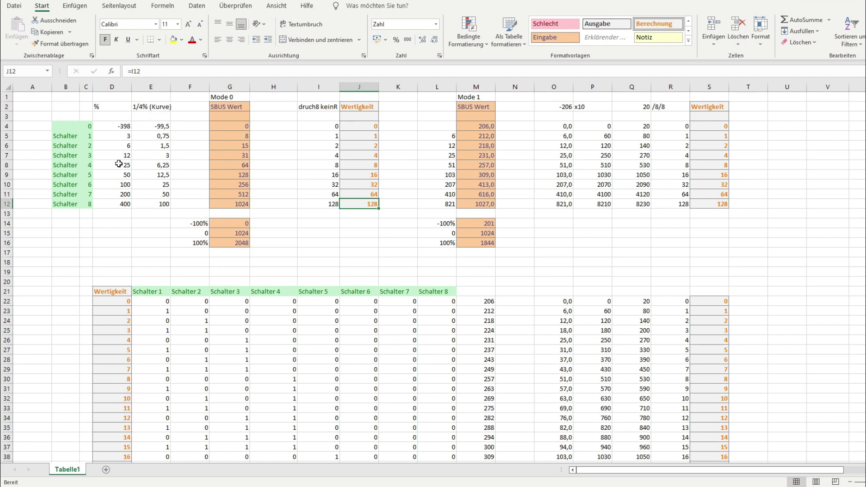
# - Compare the percentage in column D with the 1/4% curve formula in column E for Schalter 8 and Schalter 1
pyautogui.click(122, 205)
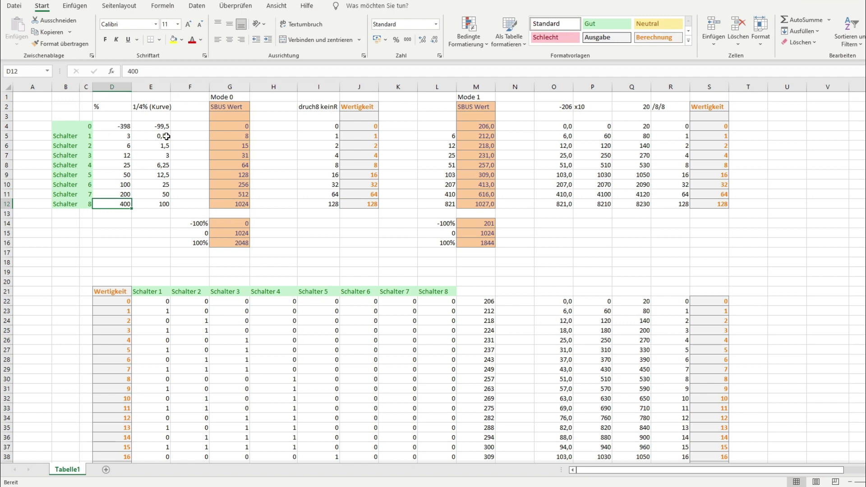
pyautogui.click(161, 205)
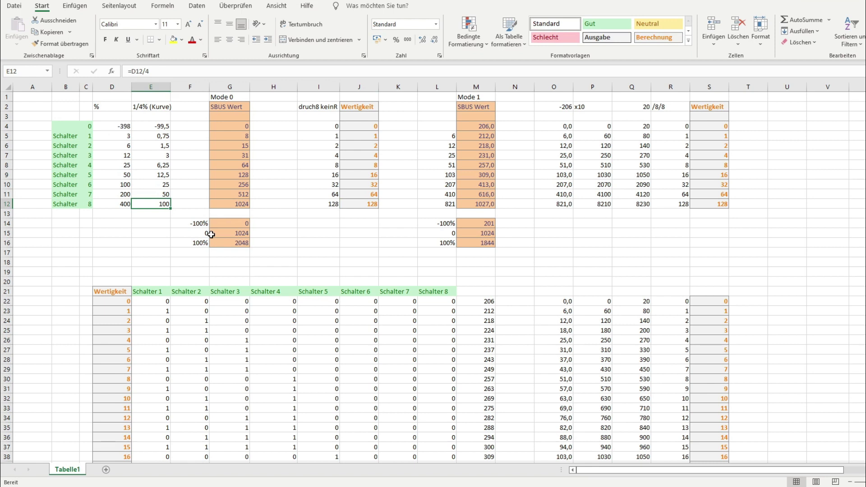
pyautogui.click(119, 137)
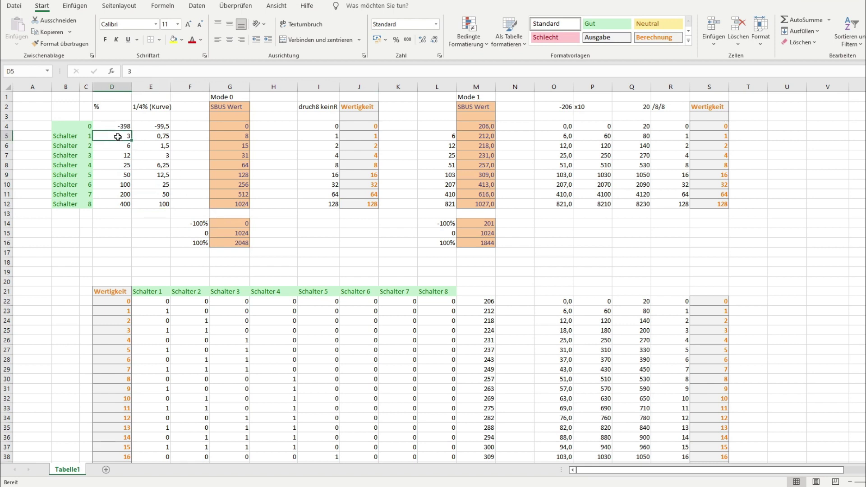
pyautogui.click(160, 137)
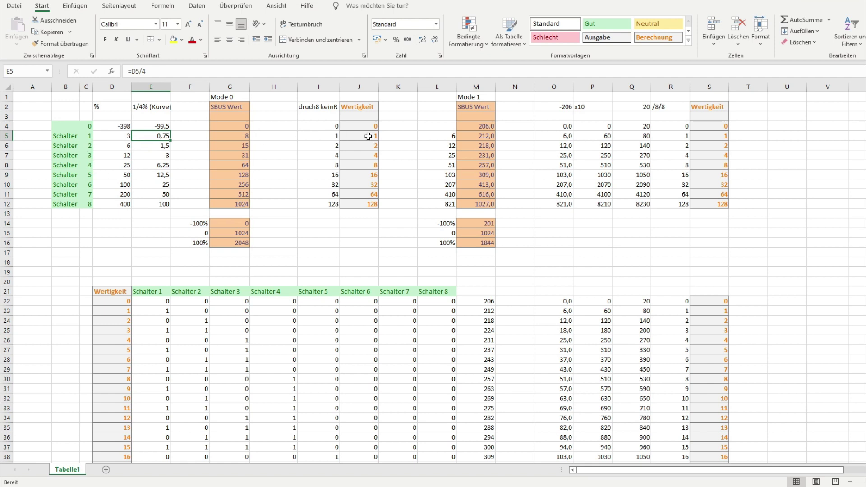
# - Go through the percentage values in column D for the switches from Schalter 1 to Schalter 8
pyautogui.click(121, 138)
pyautogui.click(120, 145)
pyautogui.click(120, 156)
pyautogui.click(120, 166)
pyautogui.click(119, 175)
pyautogui.click(118, 193)
pyautogui.click(119, 203)
pyautogui.click(135, 223)
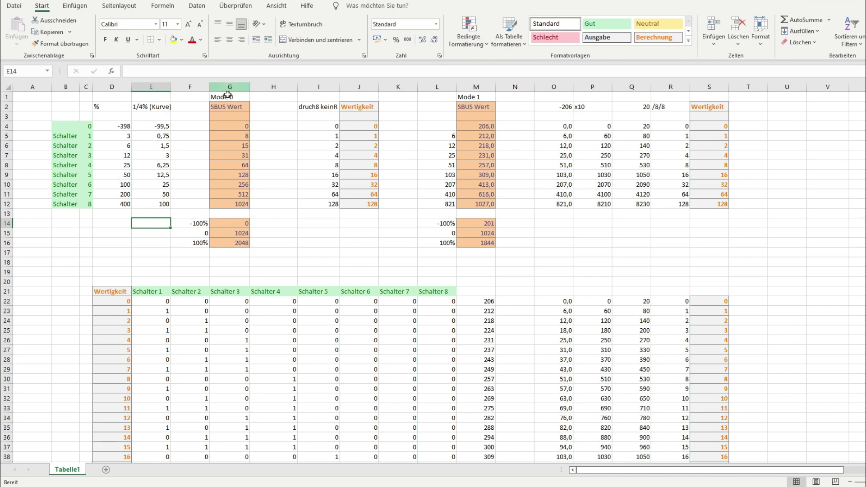
# - Inspect the Mode 0 SBUS formula in G4 and follow Schalter 1 from D5 through E5 to its SBUS formula in G5
pyautogui.click(238, 127)
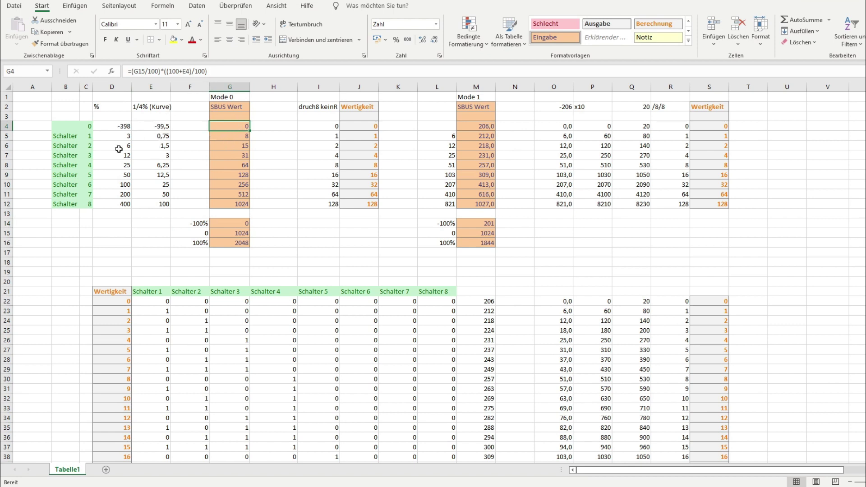
pyautogui.click(121, 136)
pyautogui.click(159, 135)
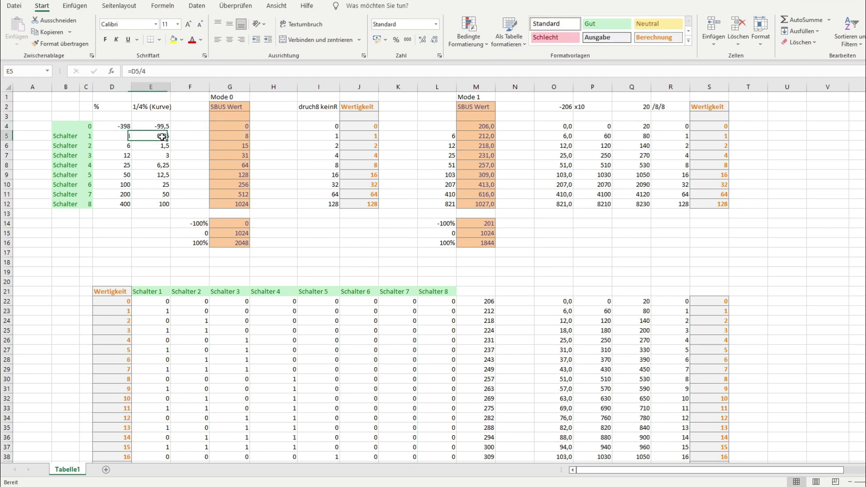
pyautogui.click(233, 136)
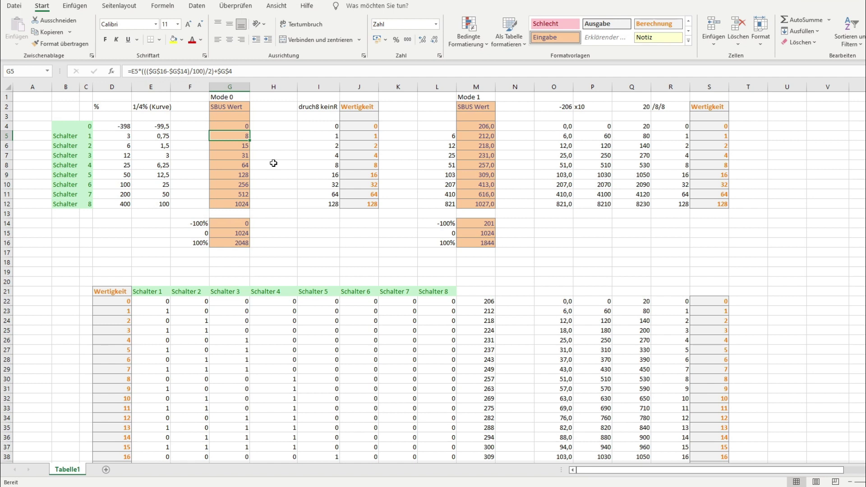
# - Check the Mode 0 SBUS values in column G from Schalter 2 down to Schalter 8, and recheck those of Schalter 1 to 4
pyautogui.click(240, 147)
pyautogui.click(244, 155)
pyautogui.click(242, 166)
pyautogui.click(242, 176)
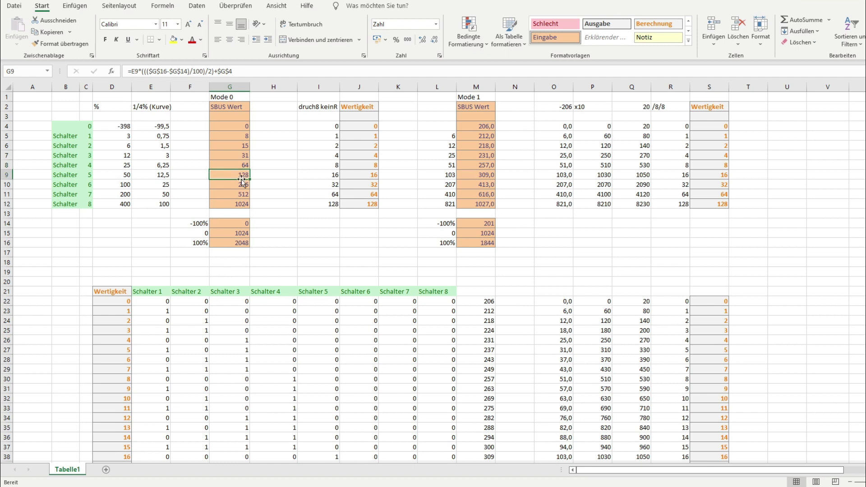
pyautogui.click(242, 186)
pyautogui.click(243, 203)
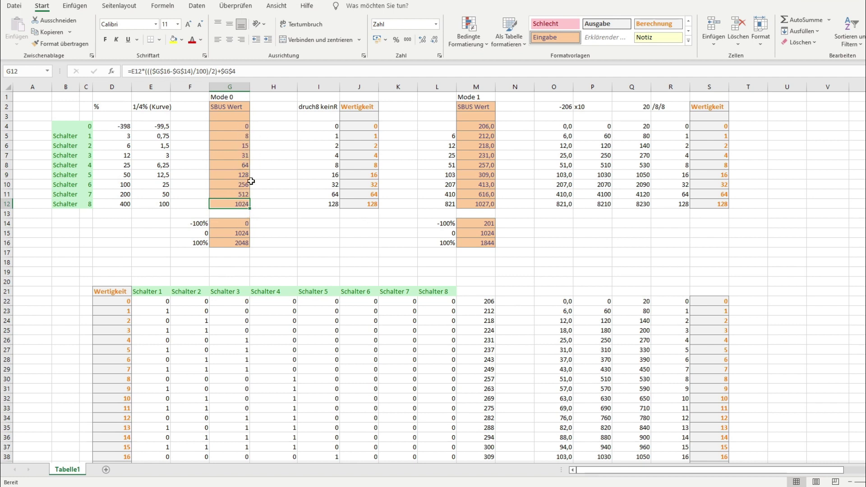
pyautogui.click(245, 137)
pyautogui.click(244, 147)
pyautogui.click(245, 156)
pyautogui.click(242, 165)
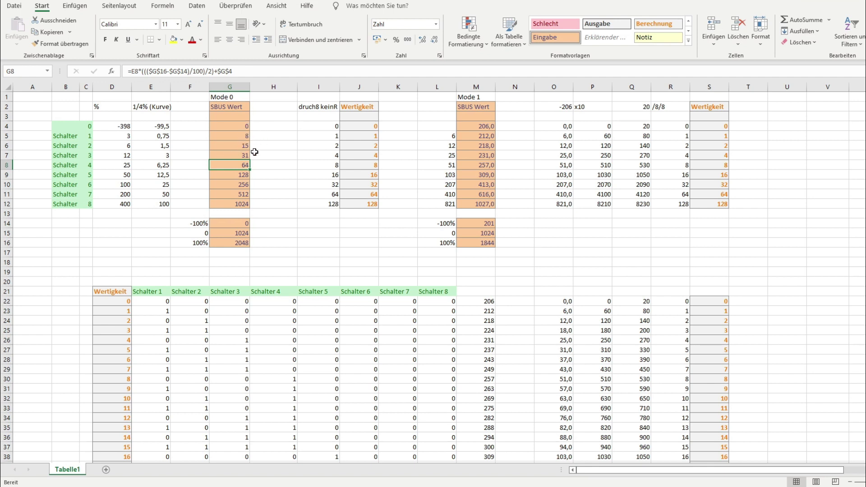
# - Trace Schalter 1 across row 5 from its label through the Mode 0 SBUS value to its Wertigkeit
pyautogui.moveTo(65, 137); pyautogui.dragTo(107, 143)
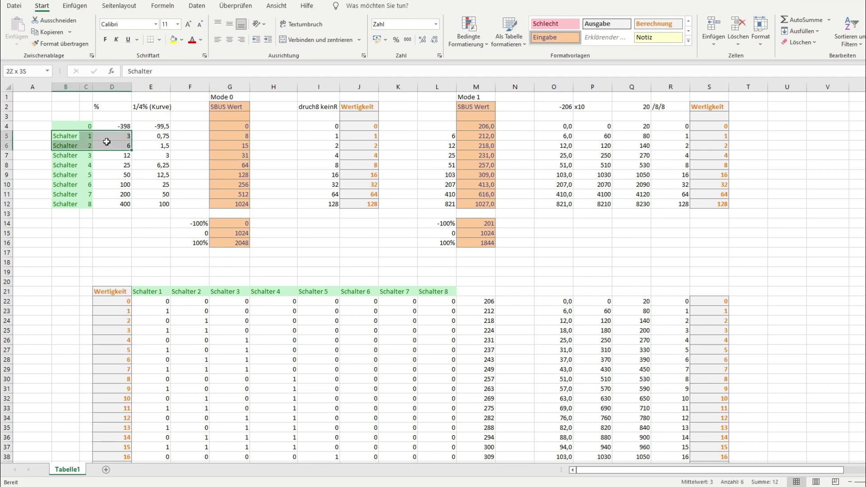
pyautogui.click(235, 136)
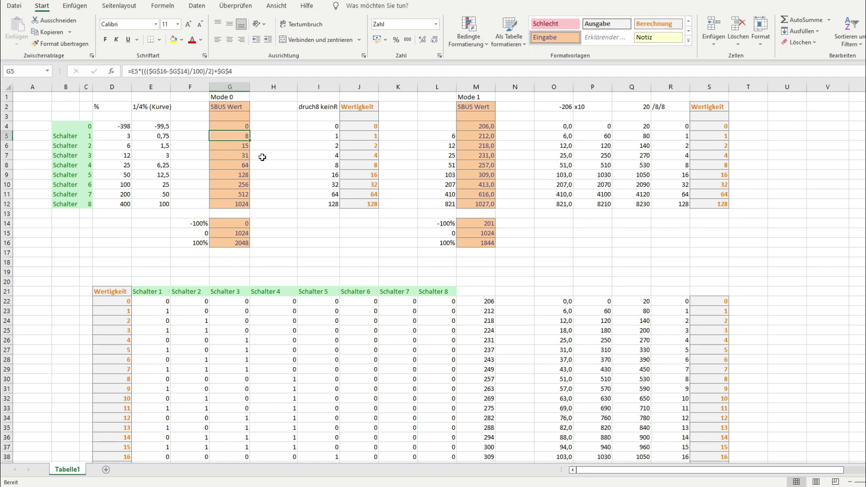
pyautogui.click(325, 135)
pyautogui.click(375, 137)
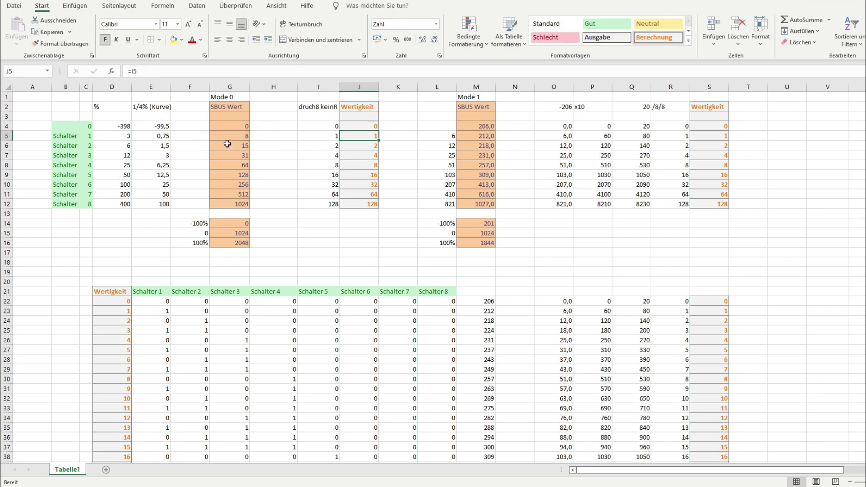
# - Trace Schalter 2 across row 6 to its Wertigkeit, and highlight the combined SBUS values G5:G6 and Wertigkeit values J5:J6
pyautogui.click(68, 145)
pyautogui.click(223, 144)
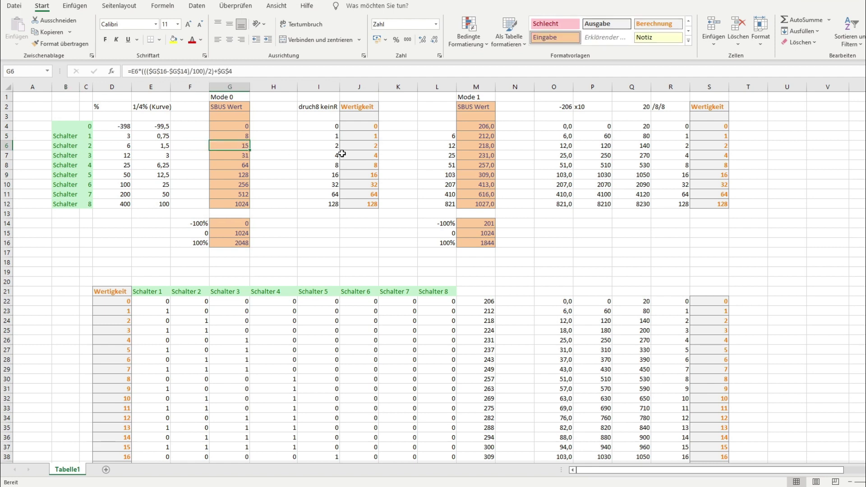
pyautogui.click(321, 144)
pyautogui.click(354, 145)
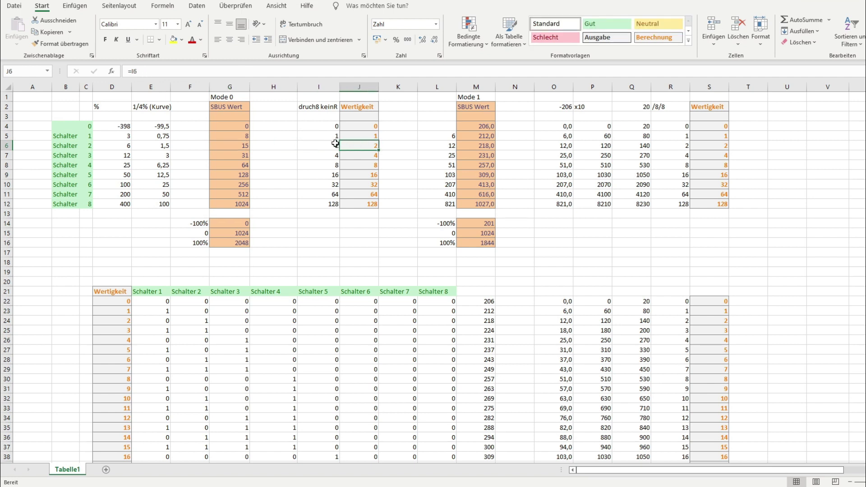
pyautogui.keyDown('shift'); pyautogui.click(335, 143); pyautogui.keyUp('shift')
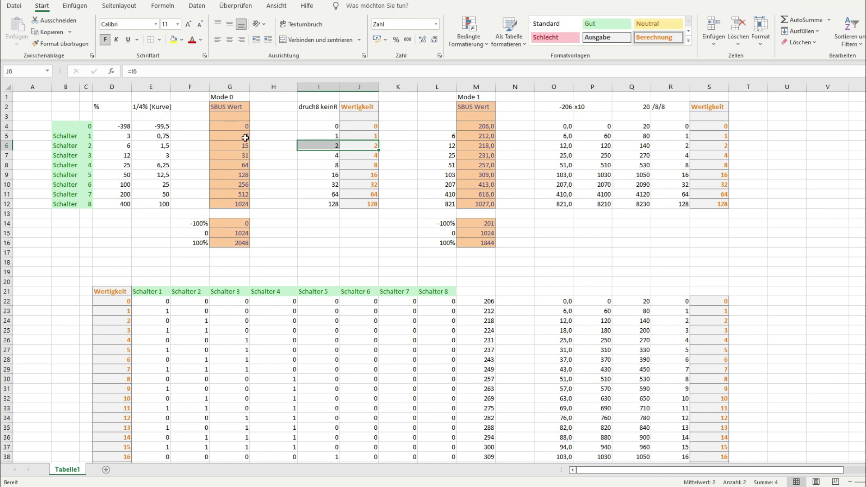
pyautogui.moveTo(252, 137); pyautogui.dragTo(247, 145)
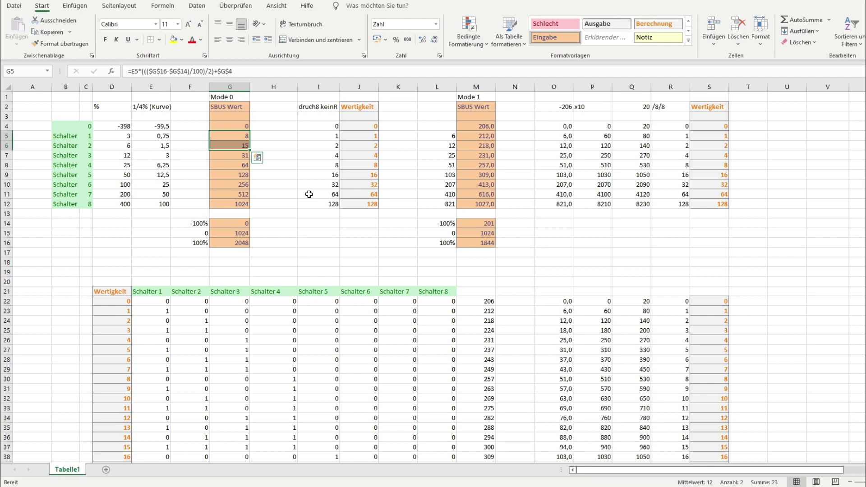
pyautogui.moveTo(374, 136); pyautogui.dragTo(374, 144)
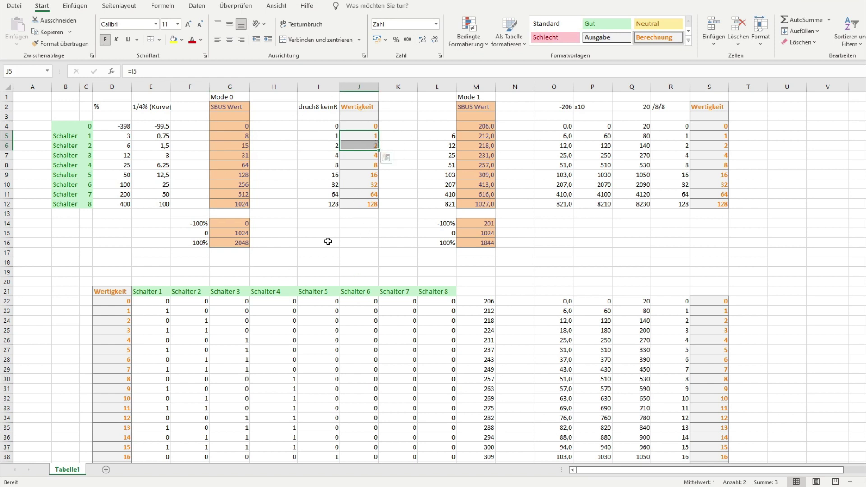
# - Examine the -100% and 100% SBUS endpoints of Mode 0 in G14 and G16 and of Mode 1 in M14 and M16
pyautogui.click(243, 225)
pyautogui.click(243, 249)
pyautogui.click(244, 246)
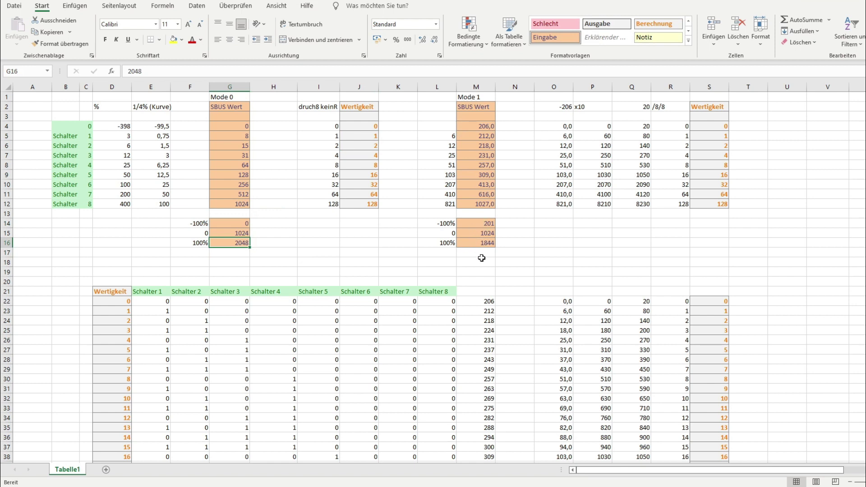
pyautogui.click(486, 224)
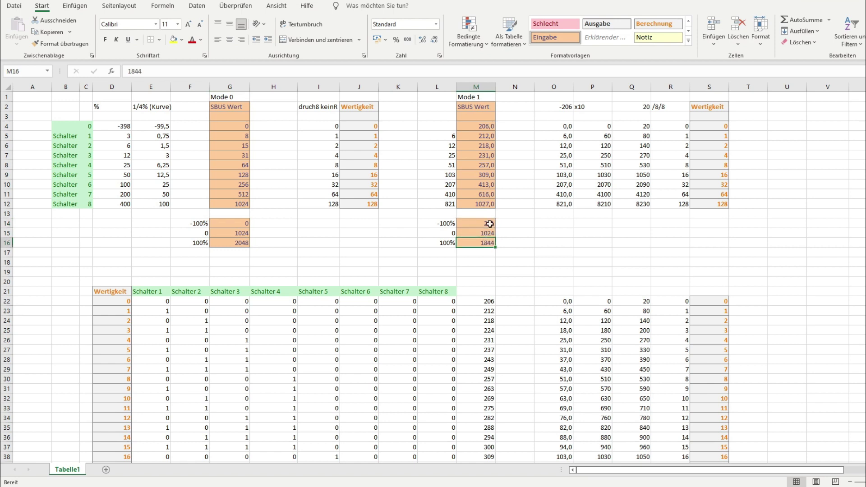
pyautogui.click(491, 245)
pyautogui.click(487, 224)
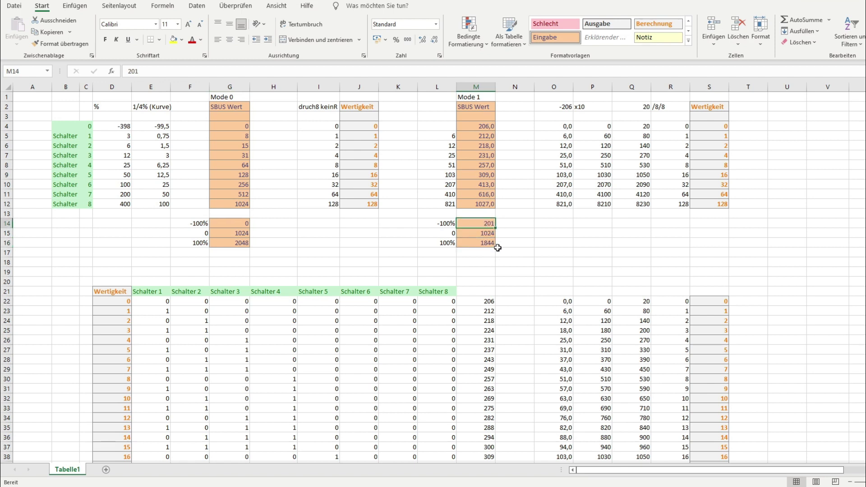
# - Examine the Mode 1 base SBUS value in M4 and each switch's difference from it in L5:L12
pyautogui.click(479, 126)
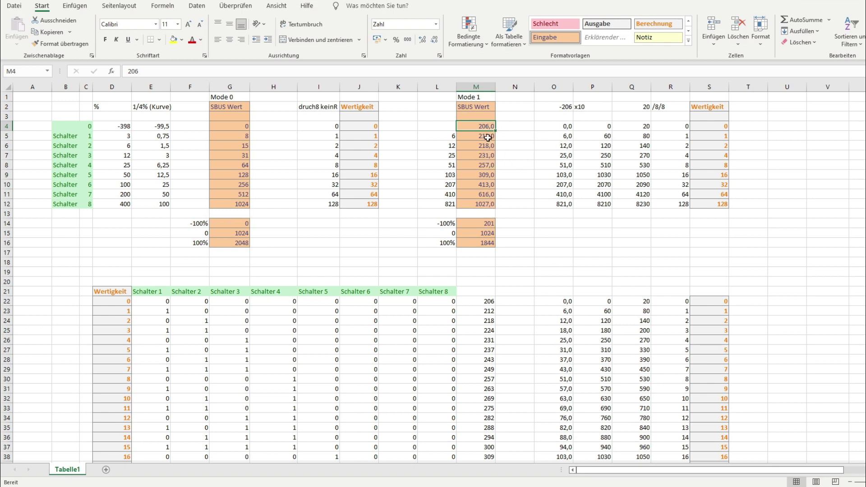
pyautogui.moveTo(446, 136); pyautogui.dragTo(448, 206)
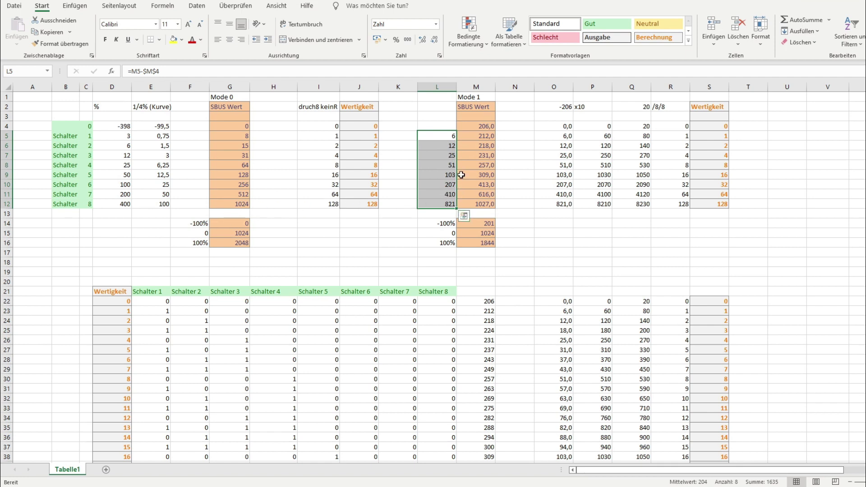
pyautogui.click(441, 151)
pyautogui.click(449, 136)
pyautogui.click(452, 146)
pyautogui.click(451, 155)
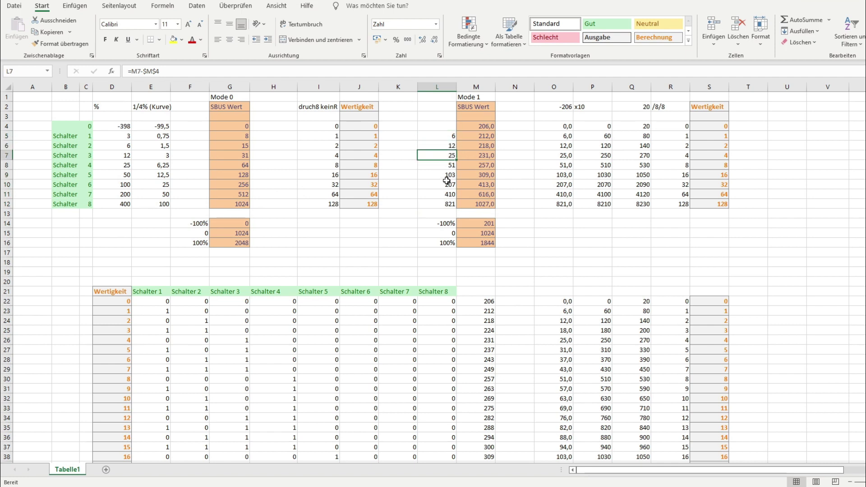
pyautogui.click(450, 163)
pyautogui.click(444, 194)
pyautogui.click(447, 204)
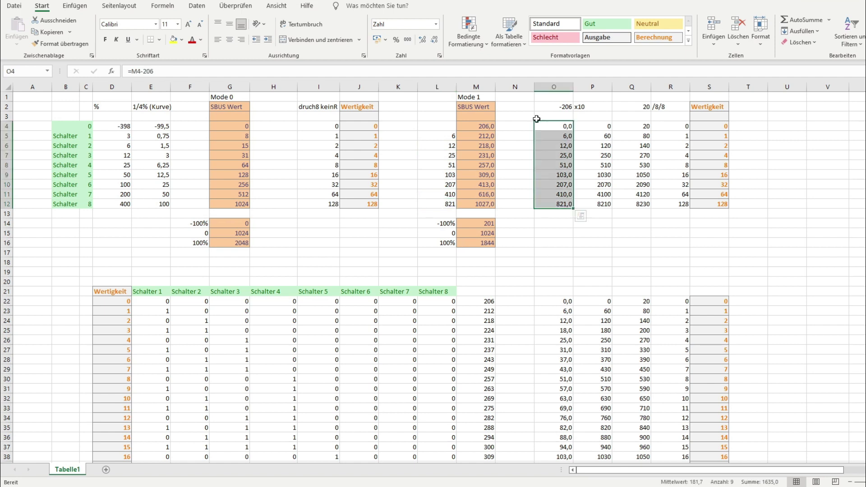
# - Examine the -206 subtraction in column O, comparing O5 with the difference in L5, and highlight O4:O12
pyautogui.click(537, 119)
pyautogui.click(566, 105)
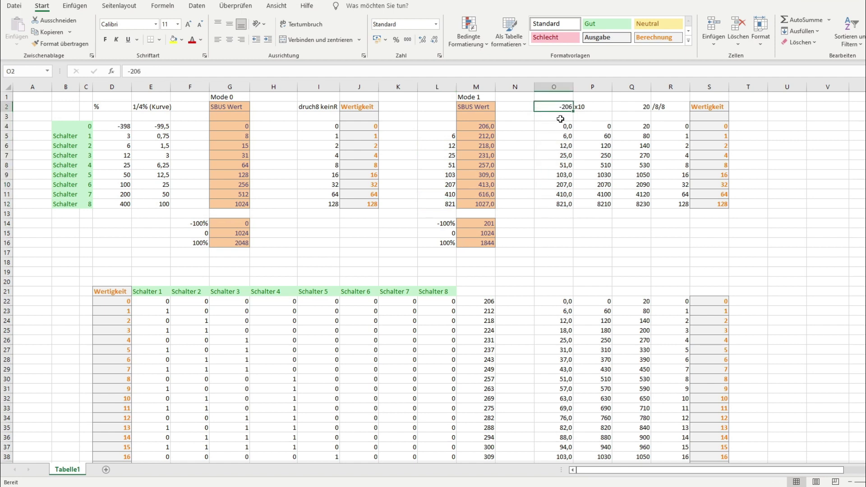
pyautogui.click(559, 125)
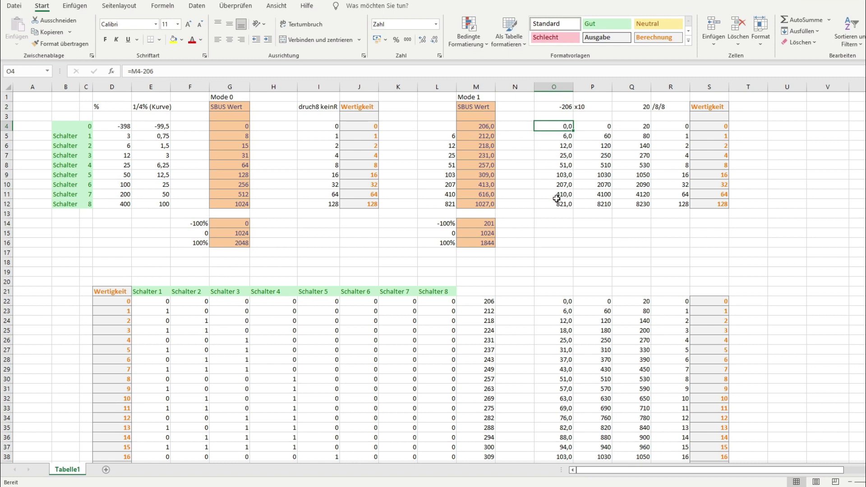
pyautogui.click(560, 138)
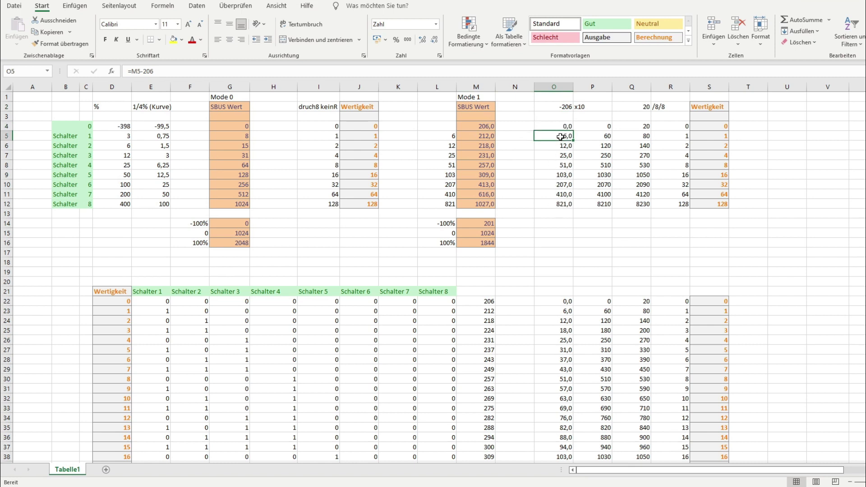
pyautogui.click(449, 135)
pyautogui.click(568, 136)
pyautogui.click(446, 136)
pyautogui.moveTo(566, 125); pyautogui.dragTo(556, 205)
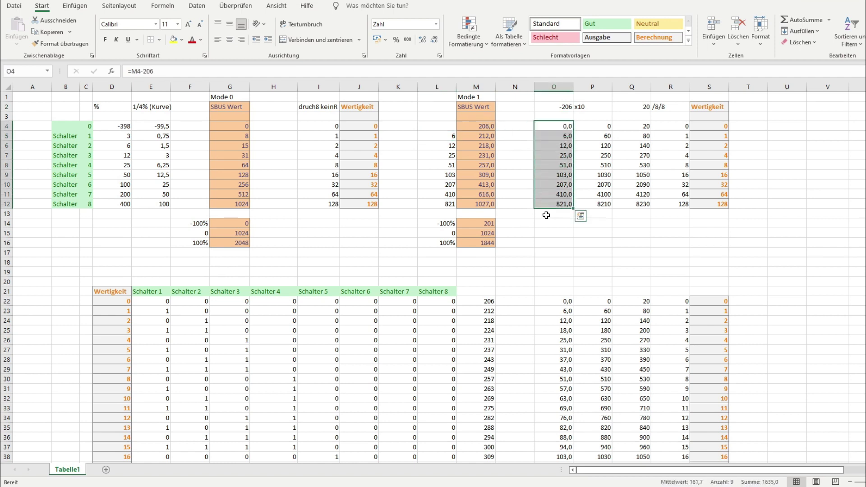
pyautogui.click(558, 249)
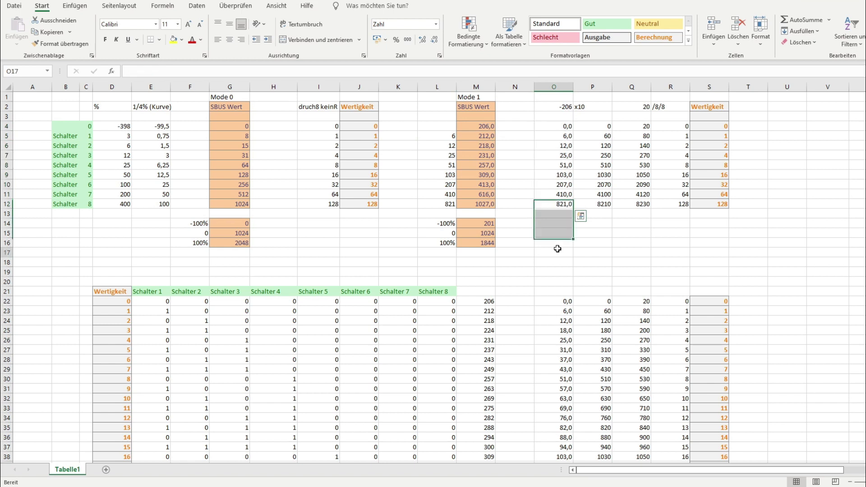
# - Check the x10 multiplication from column O to column P, highlighting the results in P4:P12
pyautogui.click(587, 106)
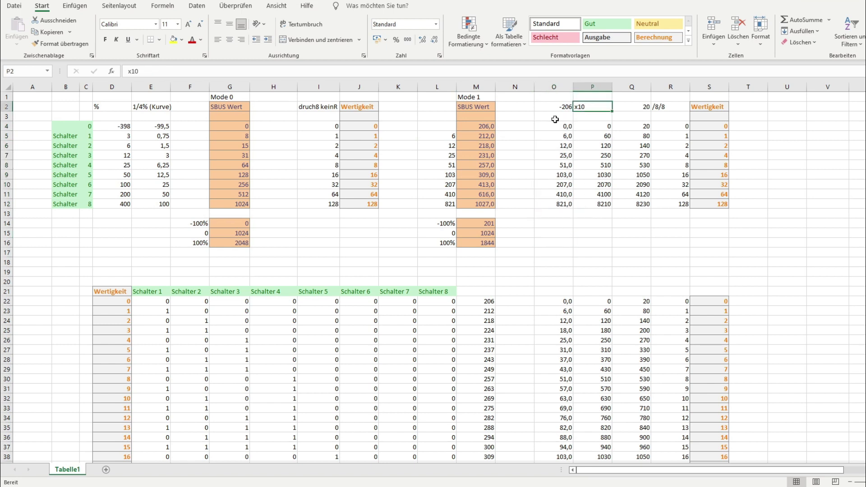
pyautogui.click(562, 127)
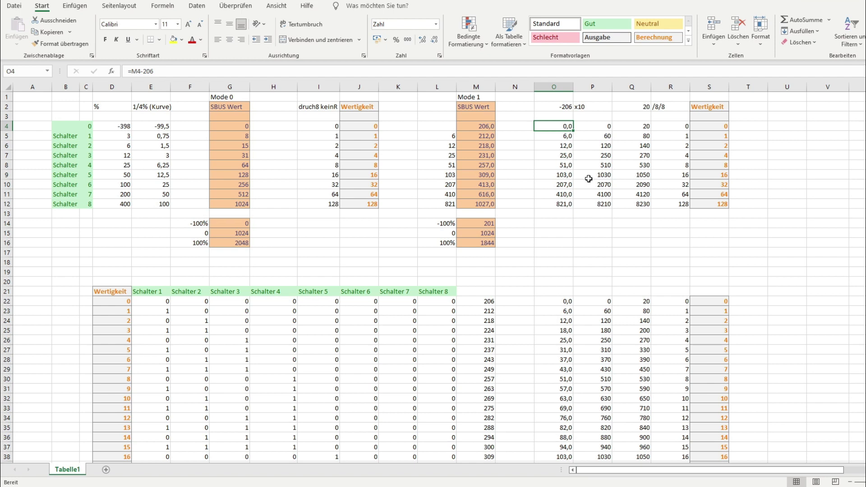
pyautogui.moveTo(602, 129); pyautogui.dragTo(609, 205)
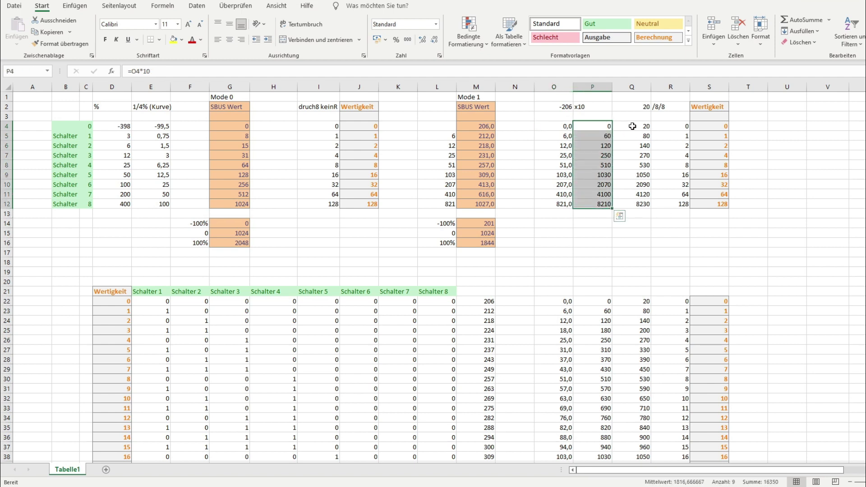
# - Trace the addition of 20 from column P to column Q in row 4 through to its Wertigkeit, and check Q5
pyautogui.click(649, 105)
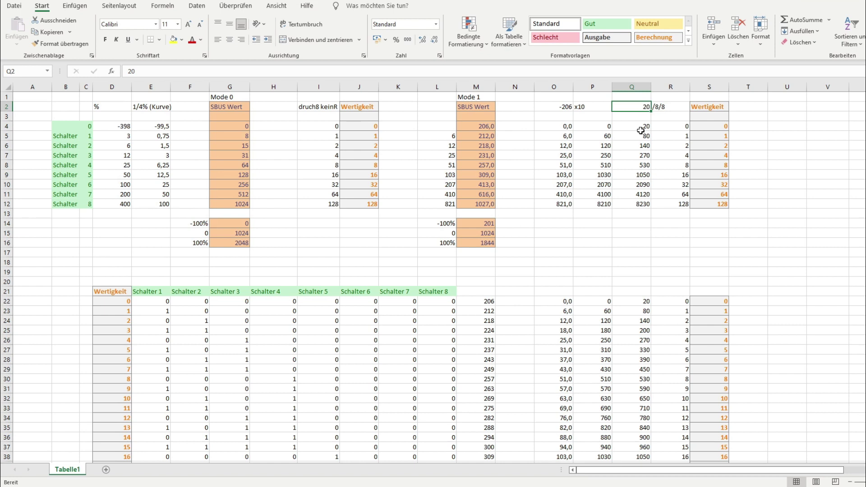
pyautogui.click(644, 126)
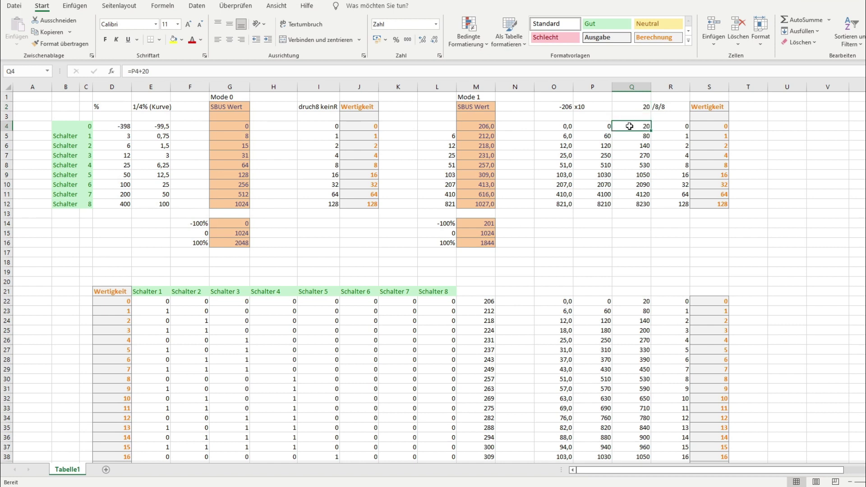
pyautogui.click(608, 127)
pyautogui.click(641, 127)
pyautogui.click(726, 123)
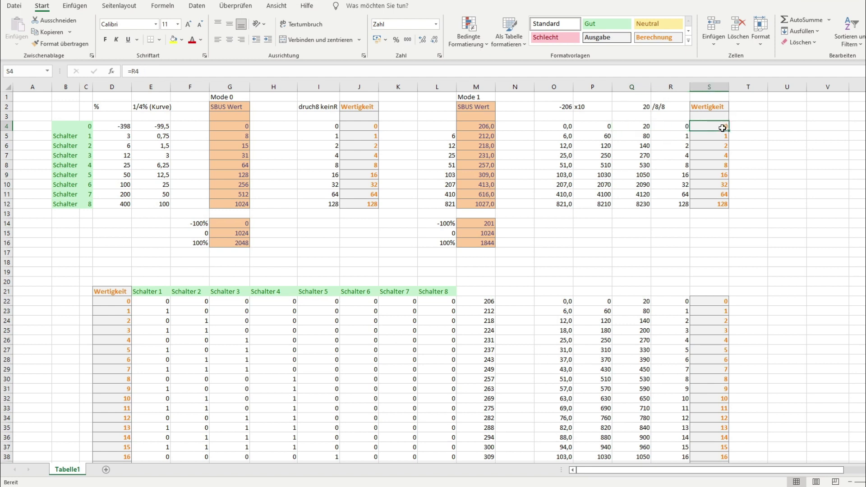
pyautogui.click(639, 137)
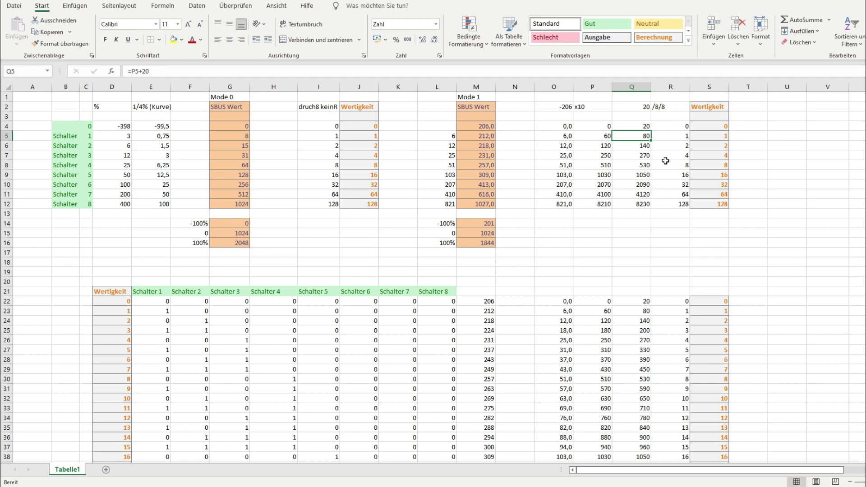
# - Highlight the Mode 1 Wertigkeit values in S4:S12, then clear the selection
pyautogui.moveTo(711, 126); pyautogui.dragTo(711, 204)
pyautogui.moveTo(711, 127); pyautogui.dragTo(716, 206)
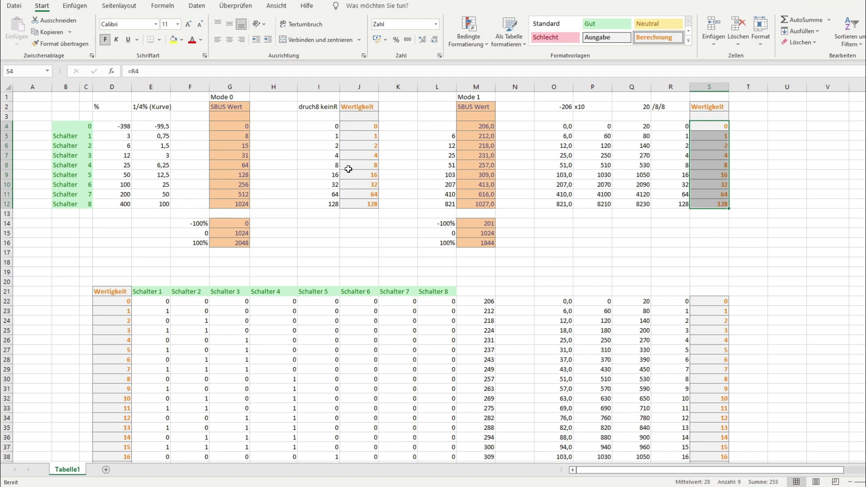
pyautogui.click(630, 330)
pyautogui.click(586, 251)
# - Look through the whole switch combination table from Wertigkeit 0 to 255 and return to its beginning
pyautogui.scroll(-2, 459, 282)
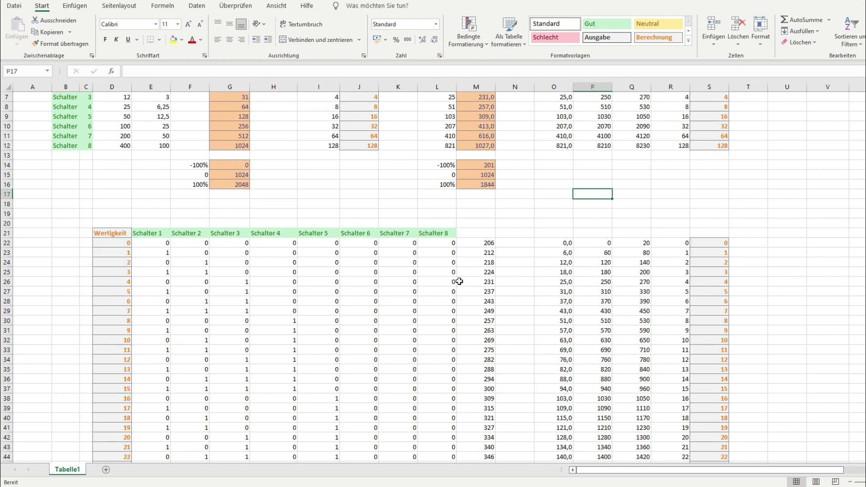
pyautogui.scroll(-20, 121, 248)
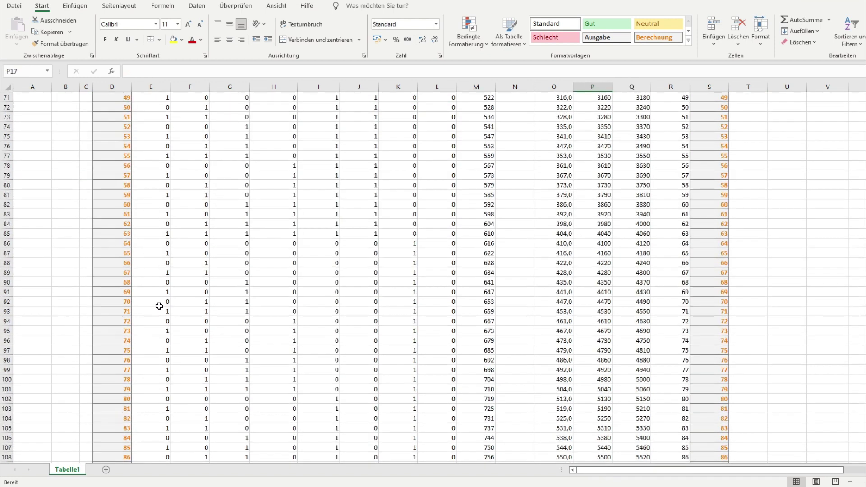
pyautogui.scroll(-20, 161, 313)
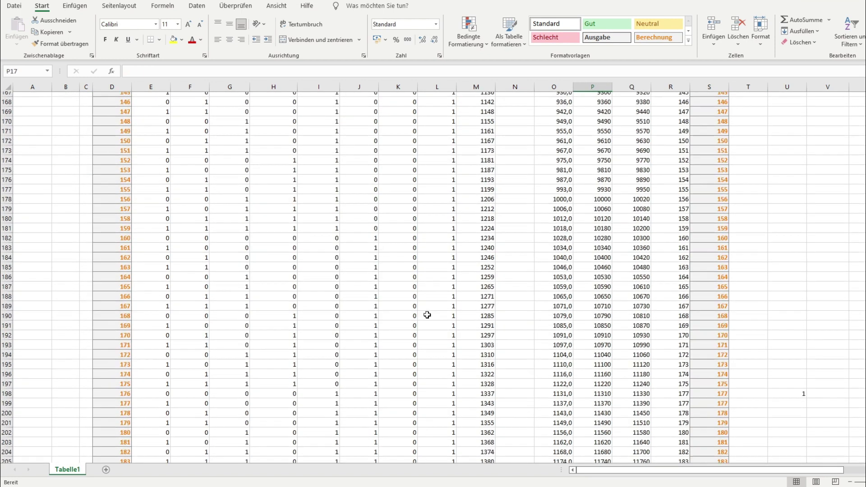
pyautogui.scroll(-20, 328, 321)
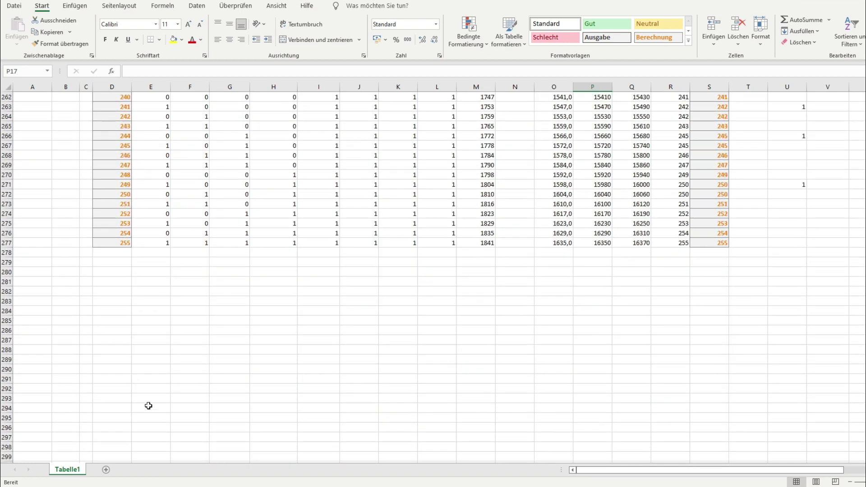
pyautogui.scroll(20, 143, 246)
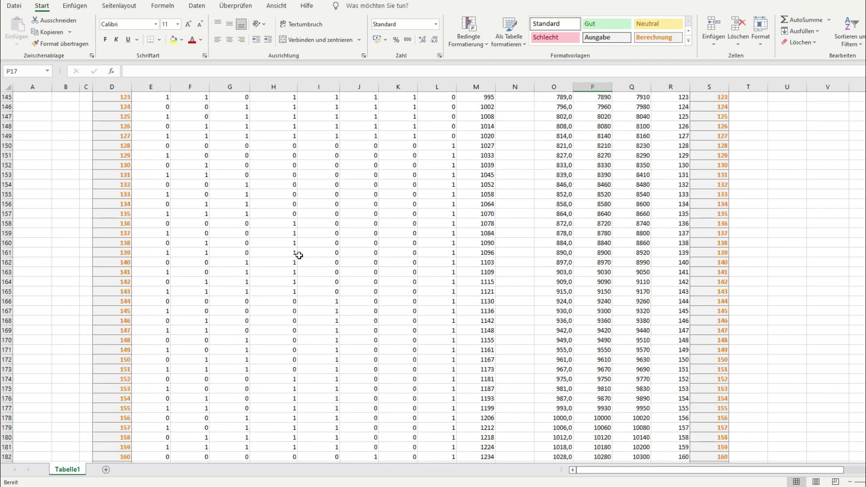
pyautogui.scroll(20, 299, 255)
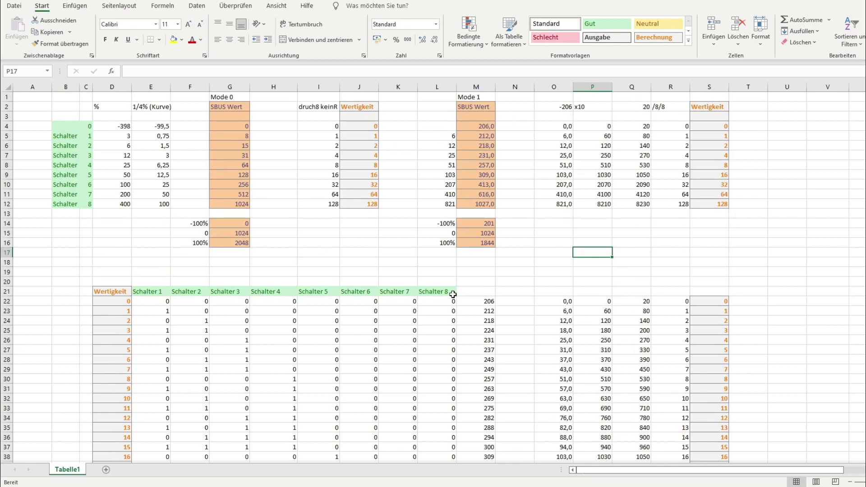
# - Compare the combination table rows for Wertigkeit 0, 1 and 2 with the Mode 1 SBUS values in M4, M5 and M6
pyautogui.click(110, 302)
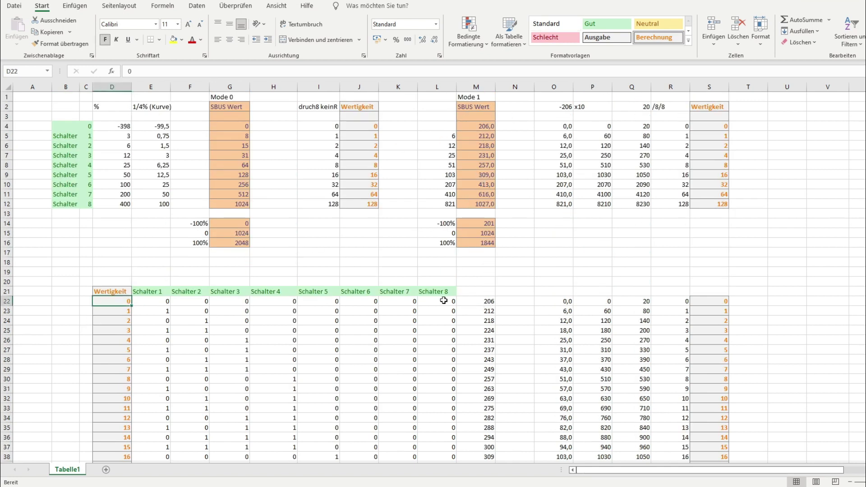
pyautogui.click(467, 301)
pyautogui.click(486, 126)
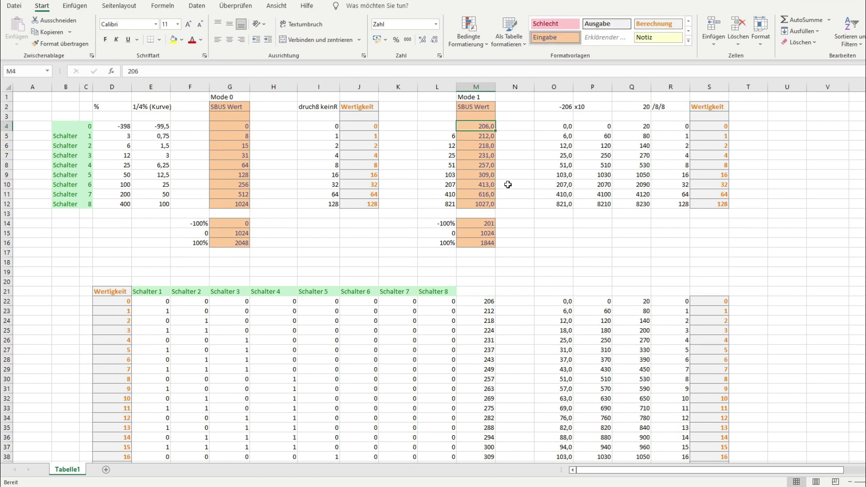
pyautogui.click(493, 307)
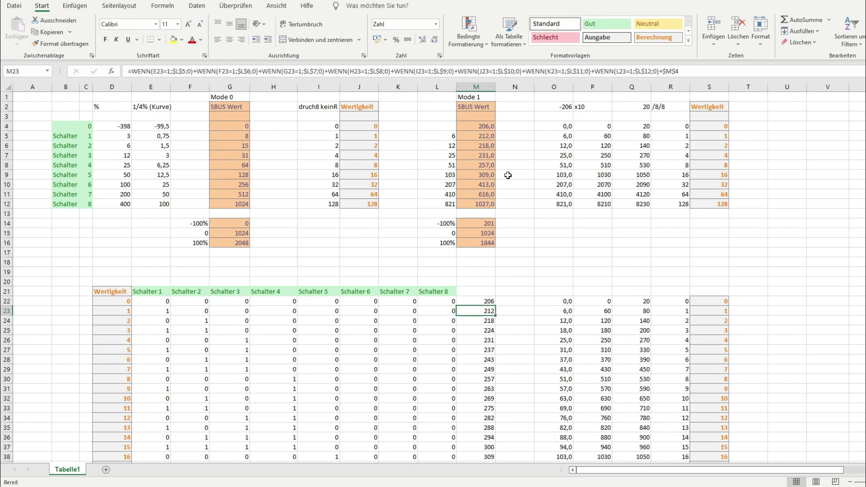
pyautogui.click(490, 136)
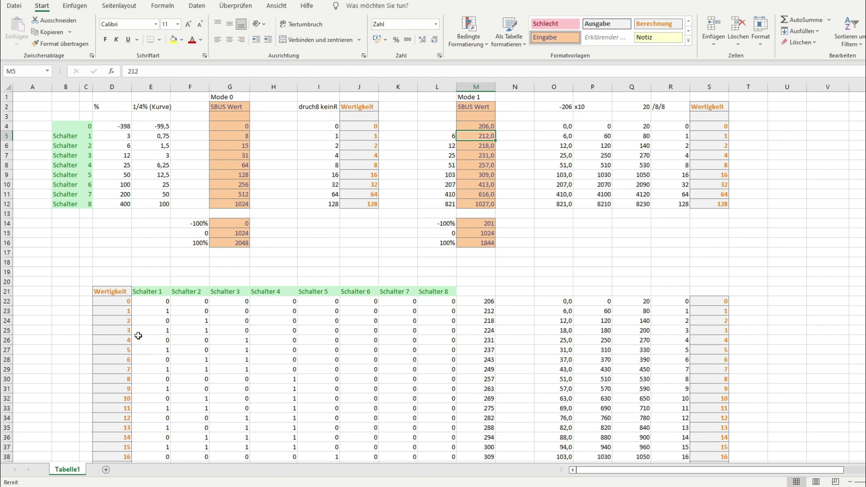
pyautogui.click(119, 322)
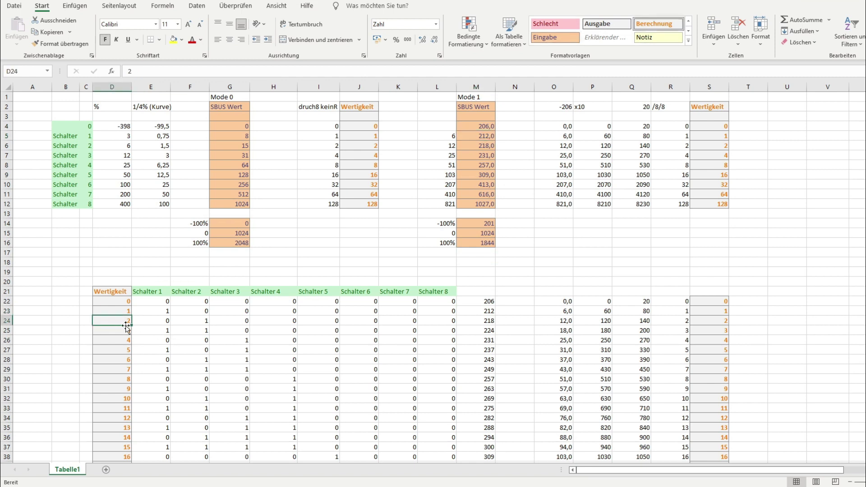
pyautogui.click(484, 143)
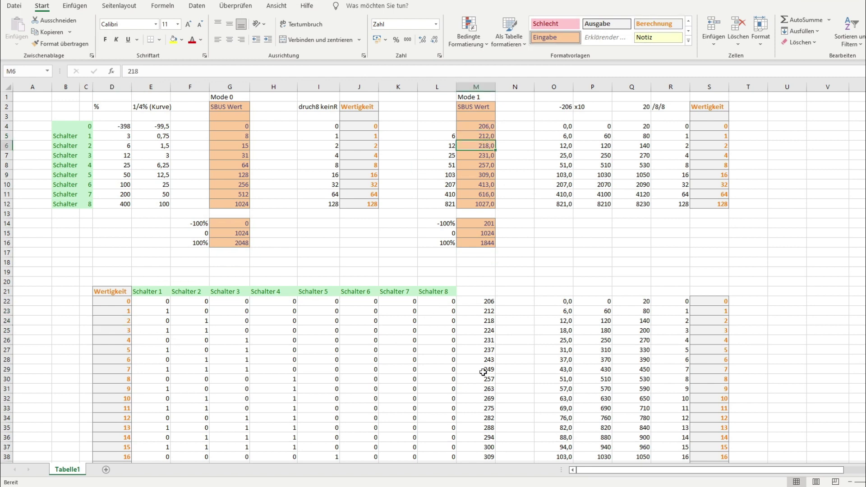
# - Trace Wertigkeit 3 across row 25, from Schalter 1 and 2 through the SBUS value and conversion columns to S25
pyautogui.click(123, 331)
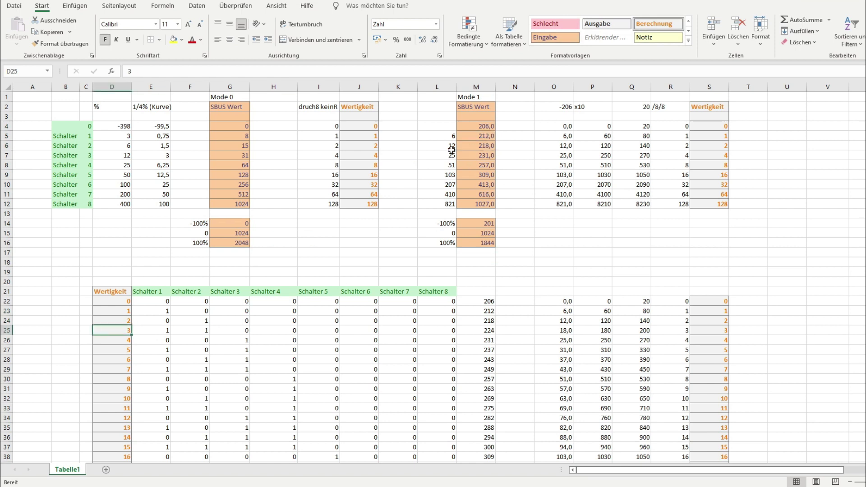
pyautogui.moveTo(143, 331); pyautogui.dragTo(193, 330)
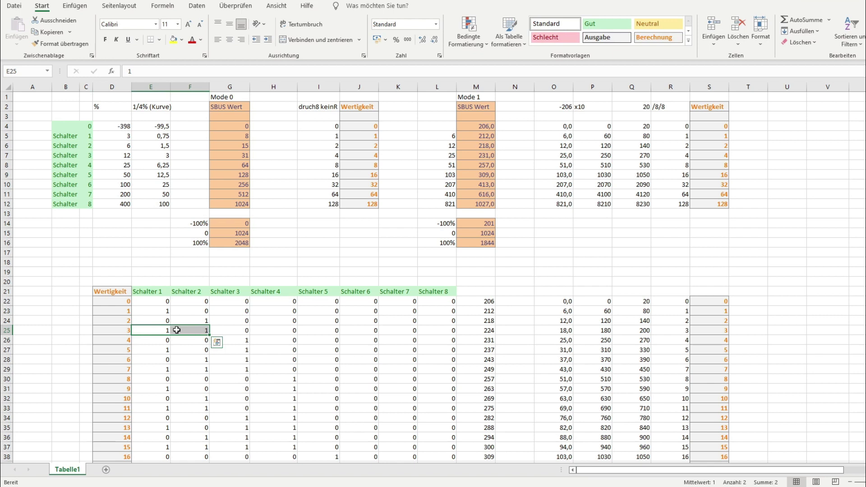
pyautogui.click(491, 330)
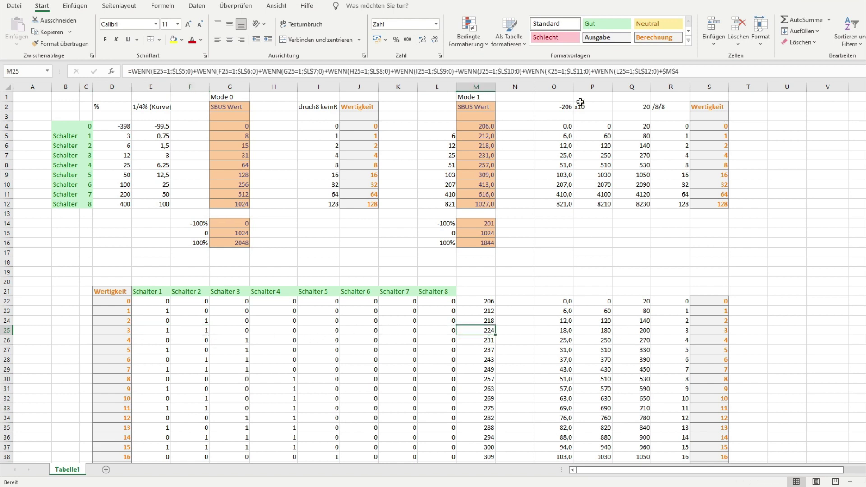
pyautogui.click(568, 328)
pyautogui.click(602, 330)
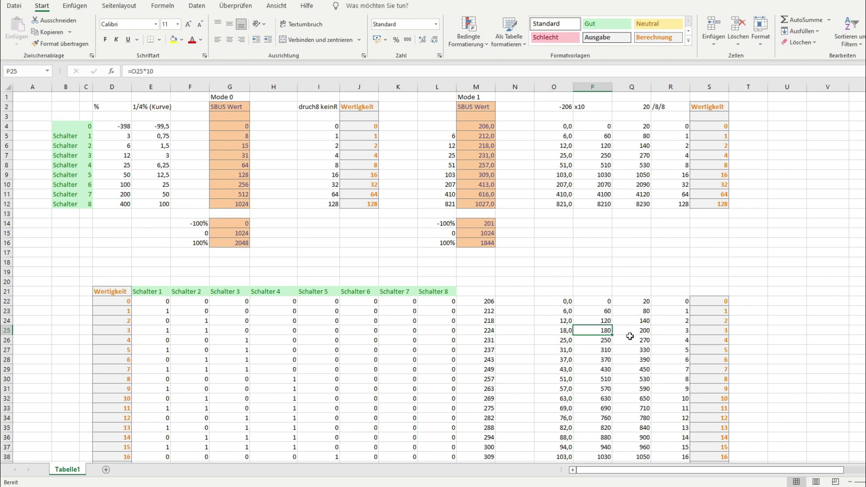
pyautogui.click(644, 331)
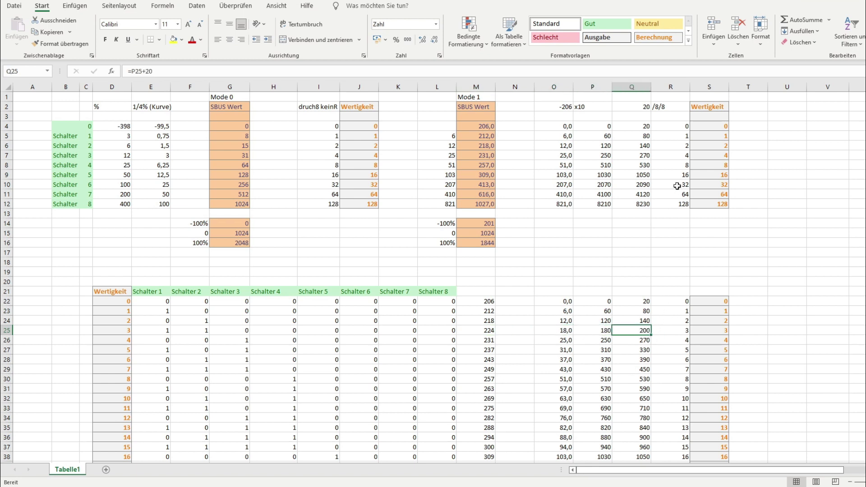
pyautogui.click(677, 334)
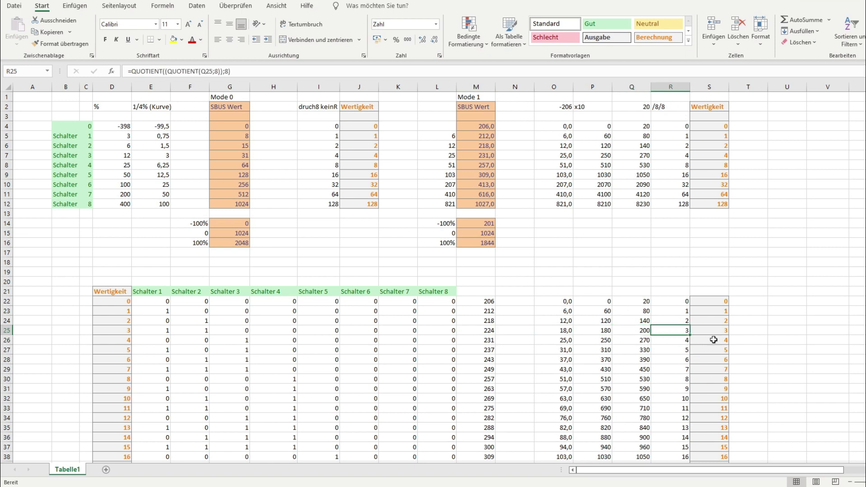
pyautogui.press('Right')
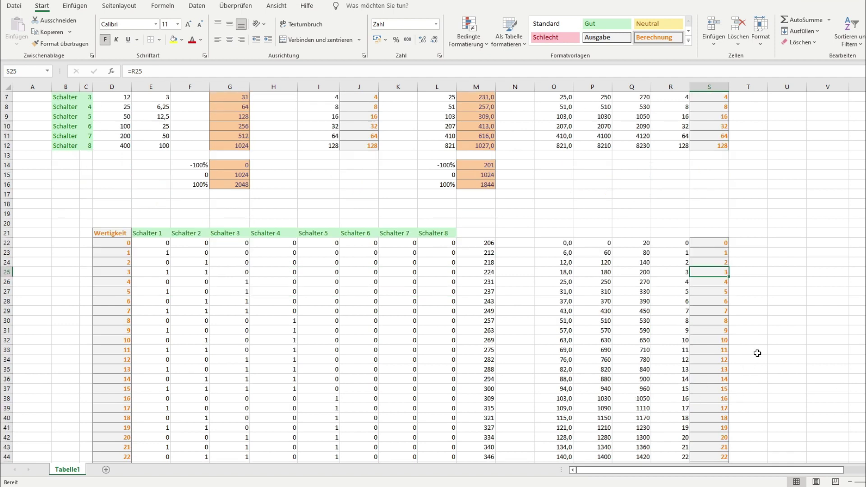
# - Skim the remaining combination rows below row 25 and return to the start of the sheet
pyautogui.scroll(-20, 755, 361)
pyautogui.scroll(-14, 752, 375)
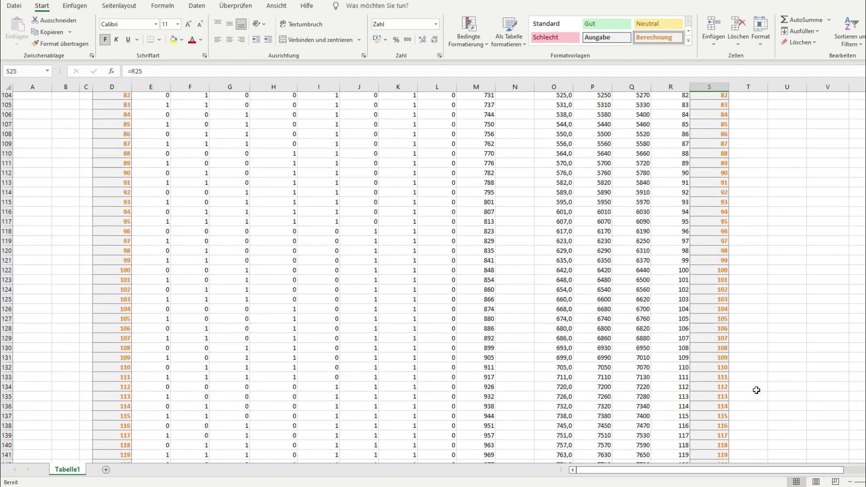
pyautogui.scroll(20, 758, 361)
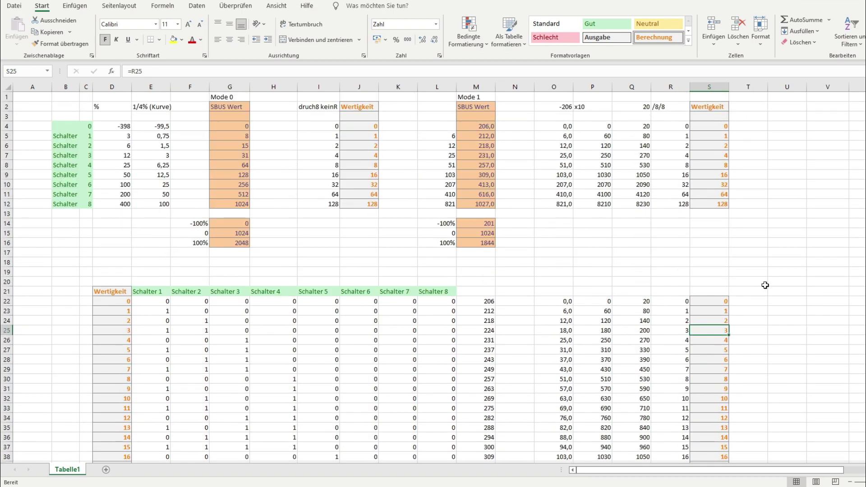